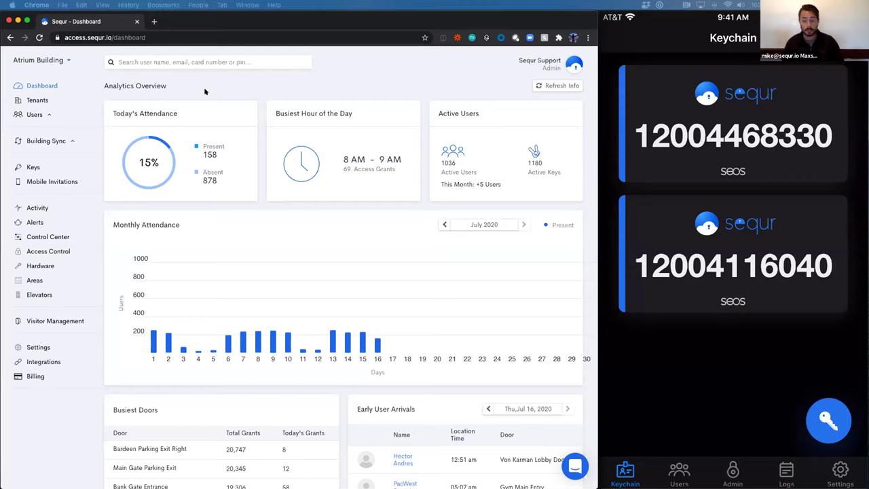
Show the Atrium Building's Tenants list of 60 tenants
click(205, 91)
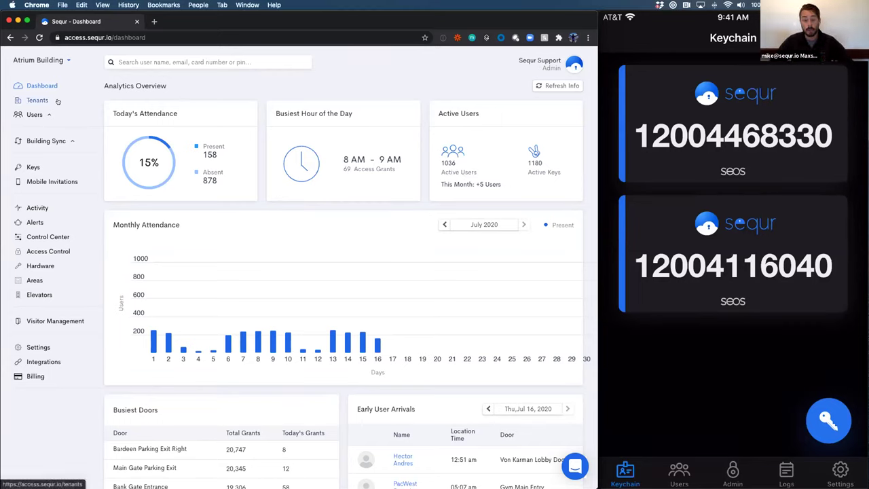
click(57, 102)
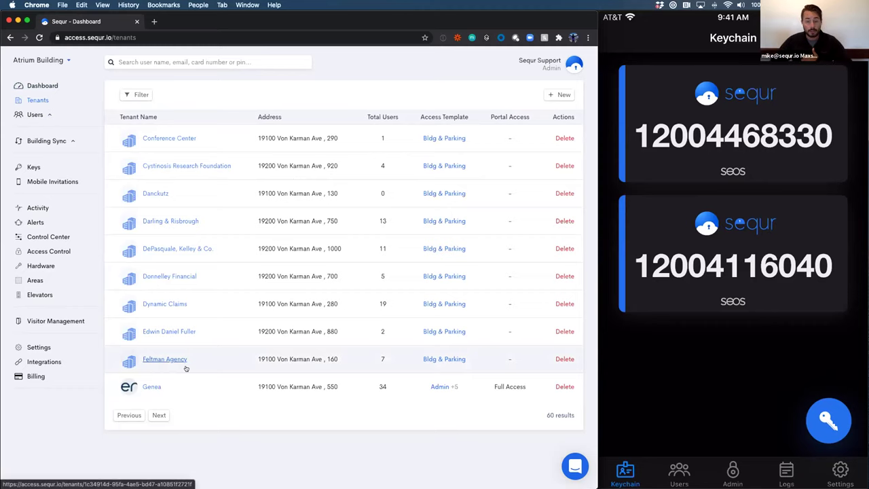
Open tenant Genea and edit its Building Access Template
click(148, 384)
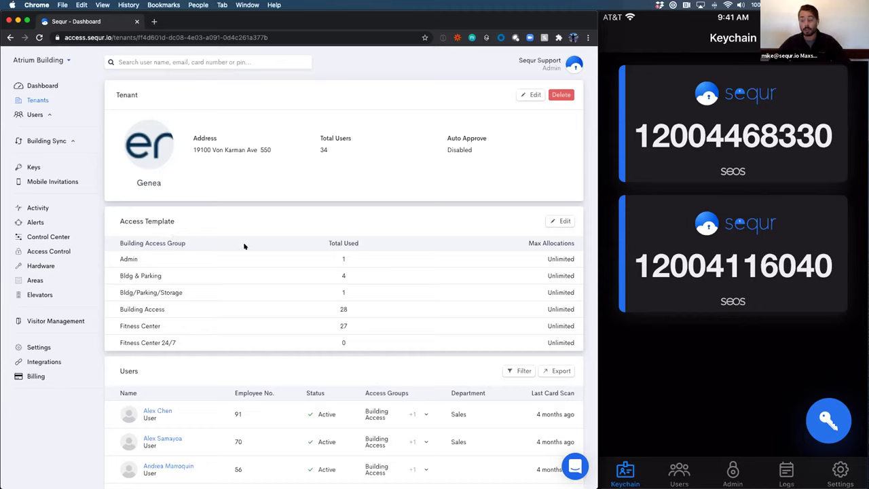
click(561, 220)
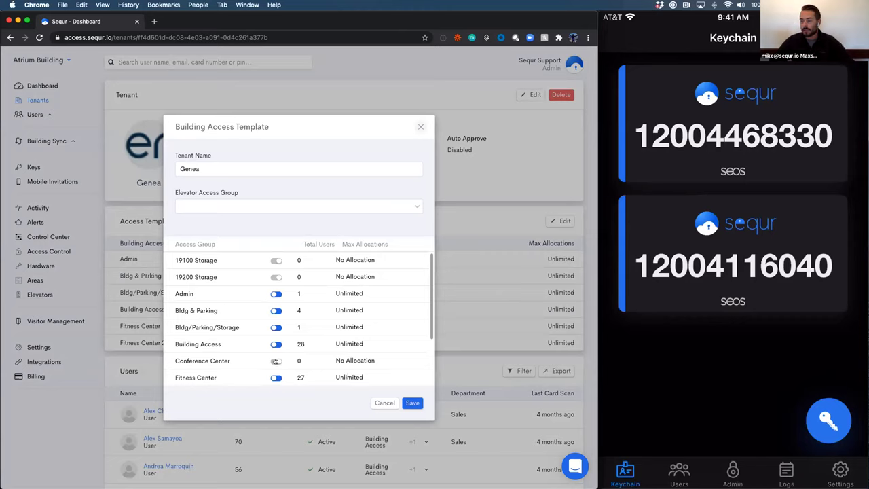
click(275, 311)
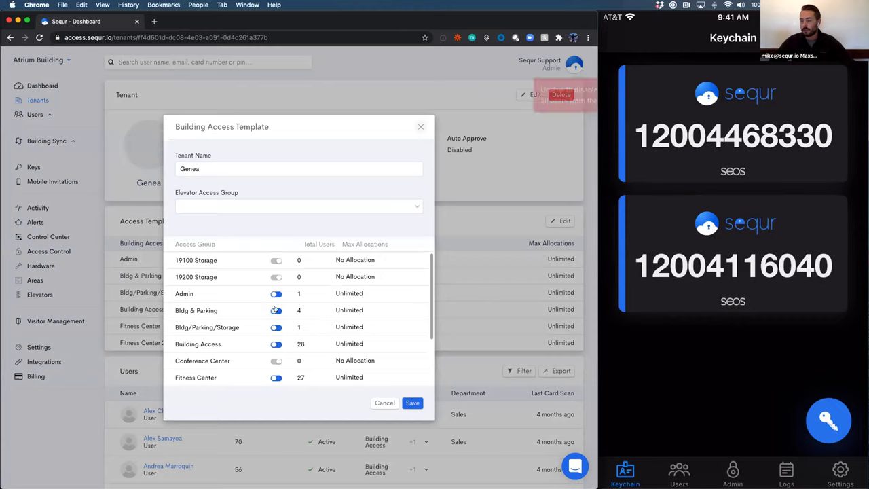
click(276, 311)
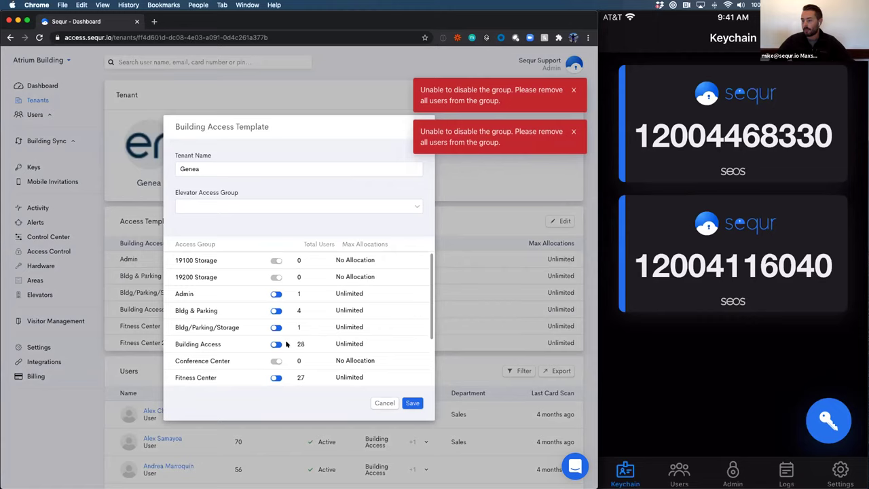
click(275, 310)
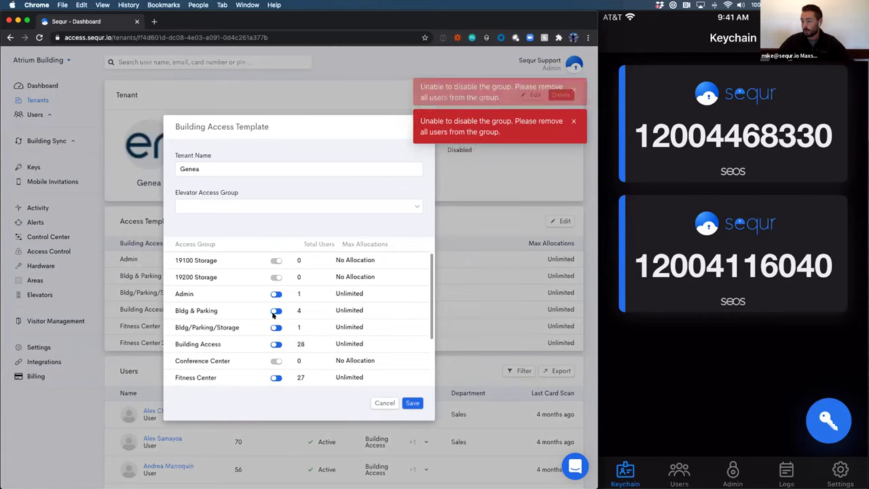
click(384, 404)
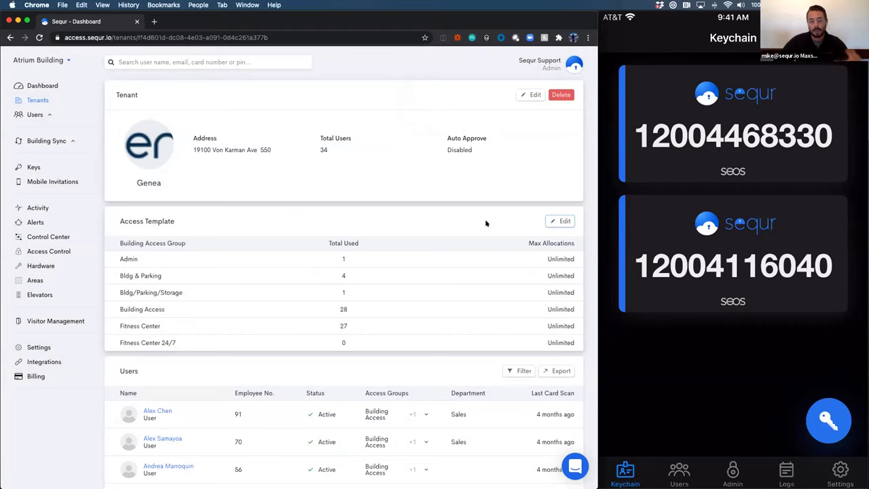
scroll(439, 254, down, 1)
scroll(439, 253, down, 3)
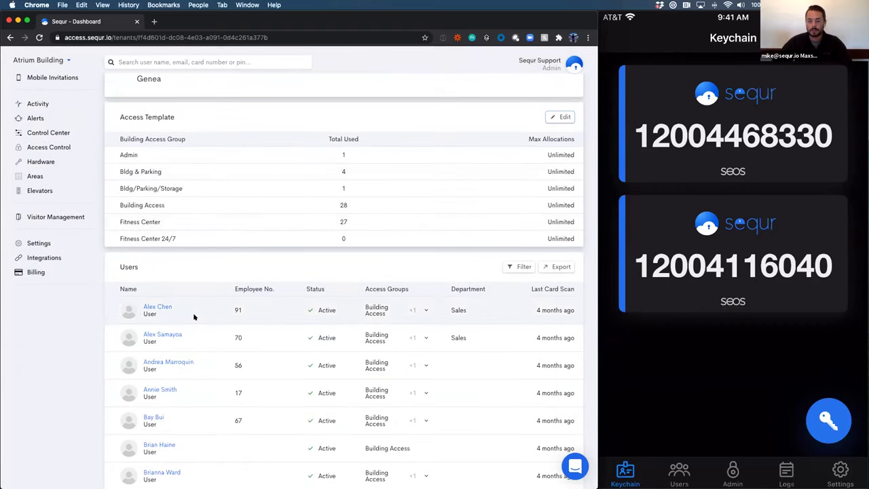
scroll(195, 312, down, 1)
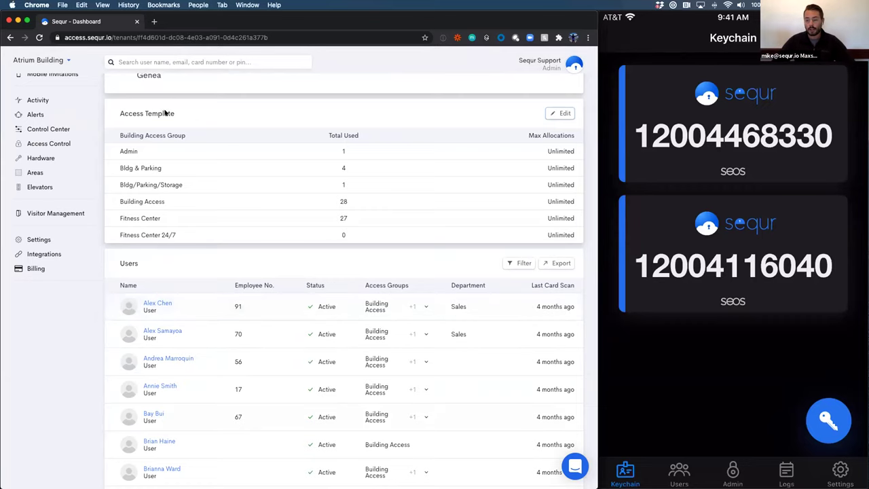
scroll(135, 192, down, 4)
scroll(135, 192, down, 6)
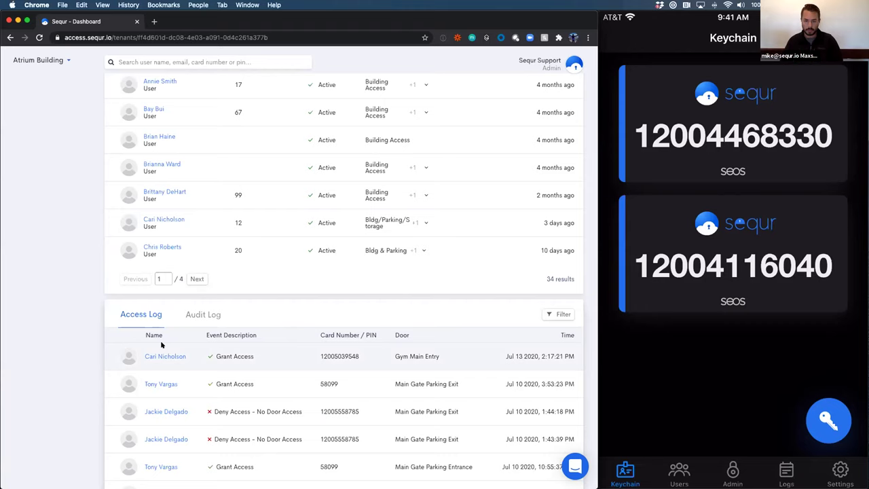
scroll(186, 310, up, 10)
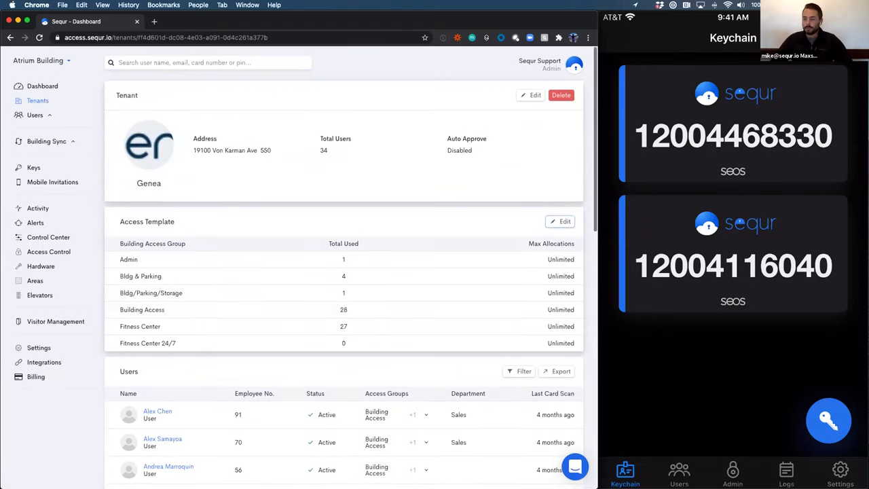
click(49, 115)
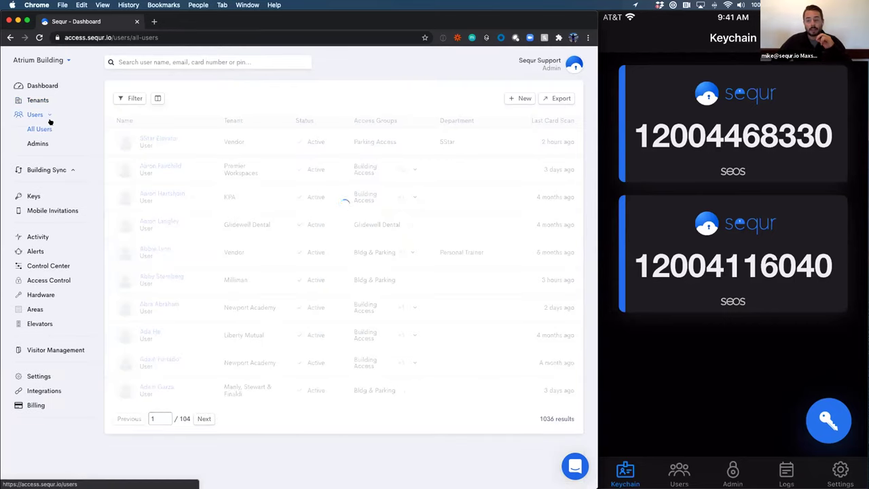
View the Admins list and the Add Admin role permissions, closing the form unsaved
click(37, 143)
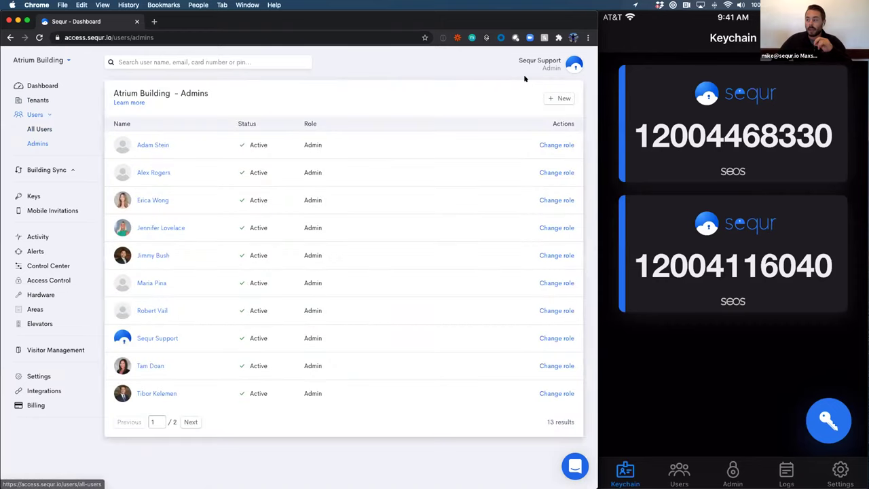
click(562, 98)
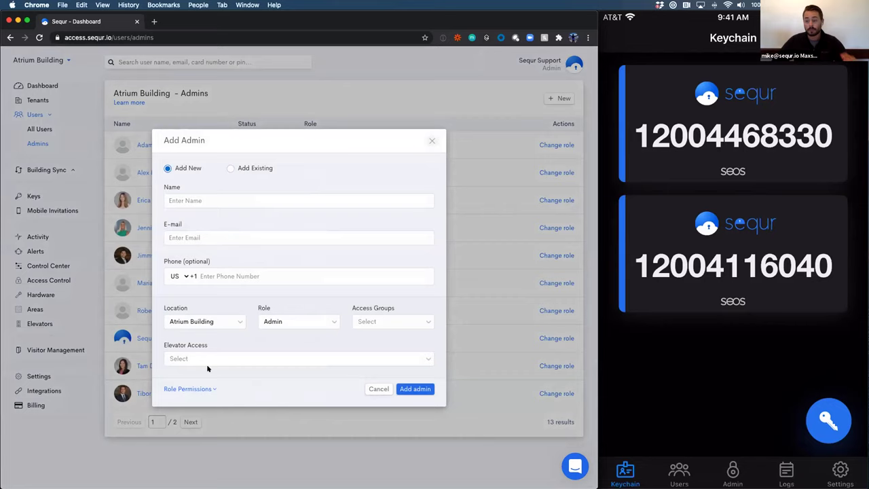
click(188, 389)
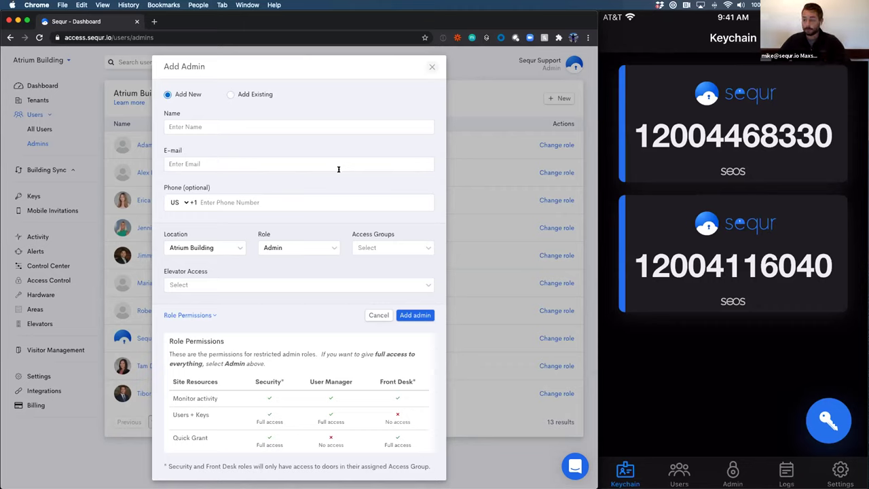
click(430, 66)
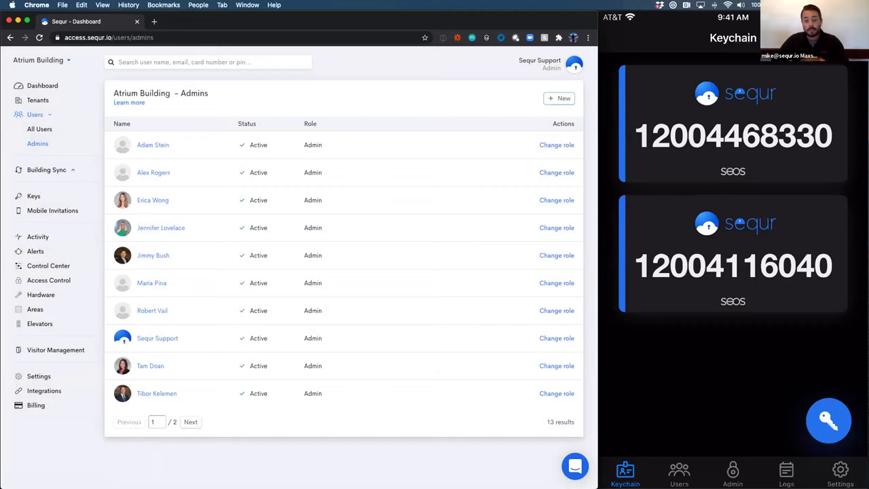
click(46, 169)
View closed sync requests, then show Genea's All Users list in the Incognito window
click(560, 95)
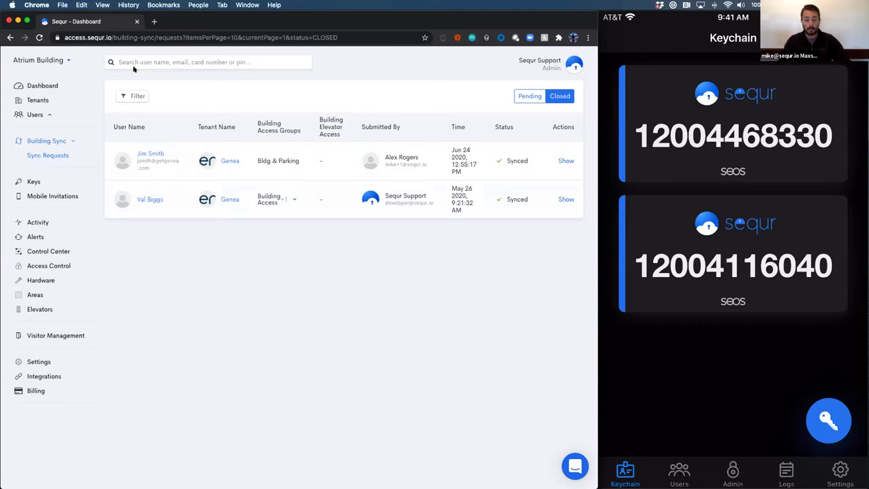
key(super+grave)
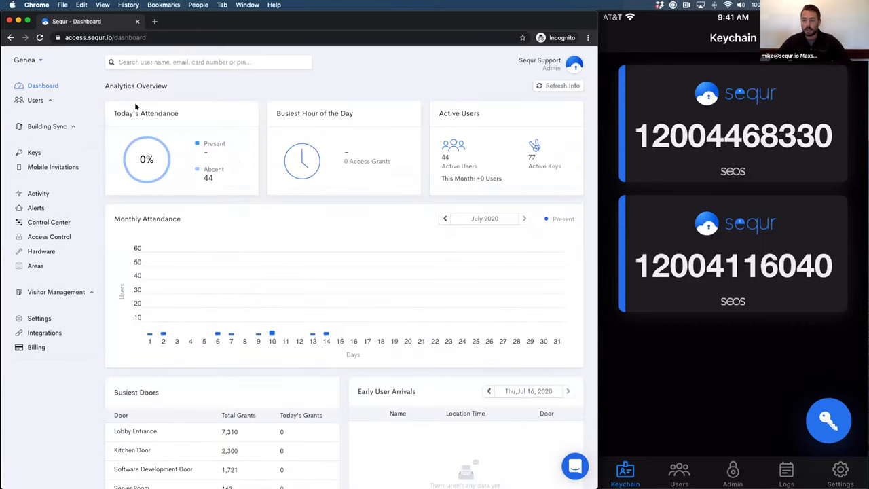
click(47, 102)
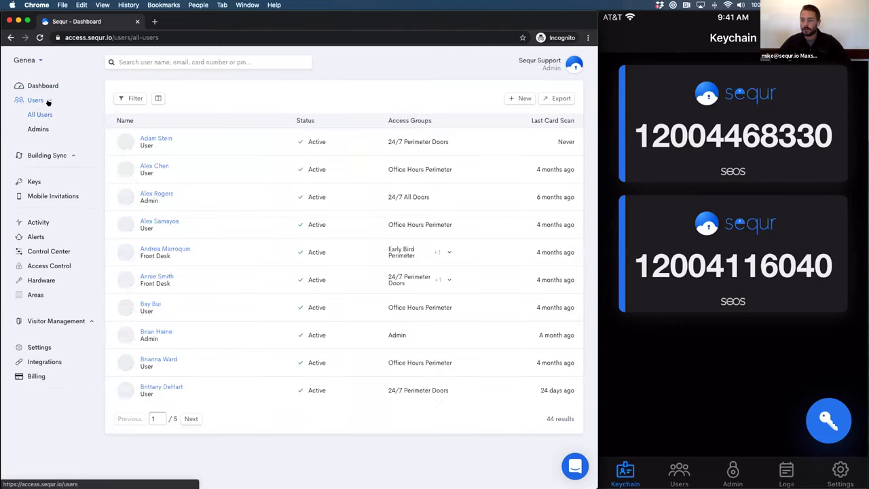
Start a new Genea user named 'test user' and enter the user's e-mail address
click(519, 99)
click(225, 204)
text(test user)
key(Tab)
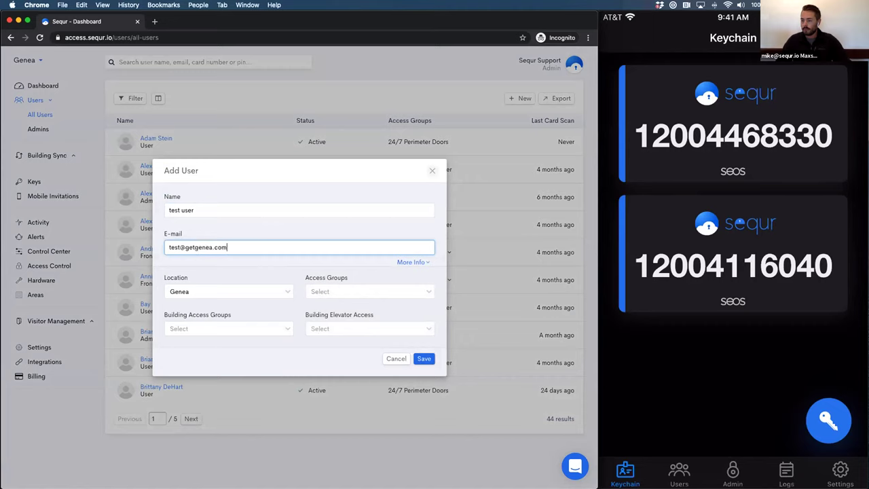
Grant the 24/7 Perimeter Doors and Building Access groups and save the user
click(396, 292)
click(311, 339)
click(271, 329)
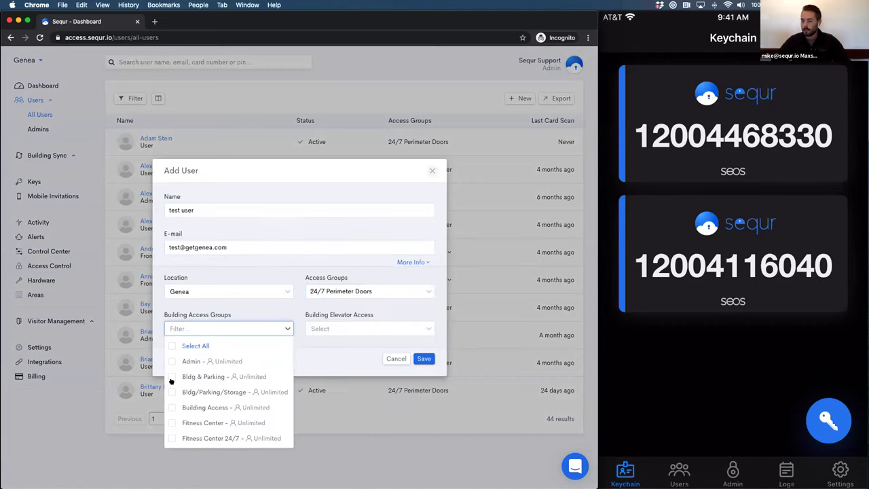
click(172, 408)
click(348, 340)
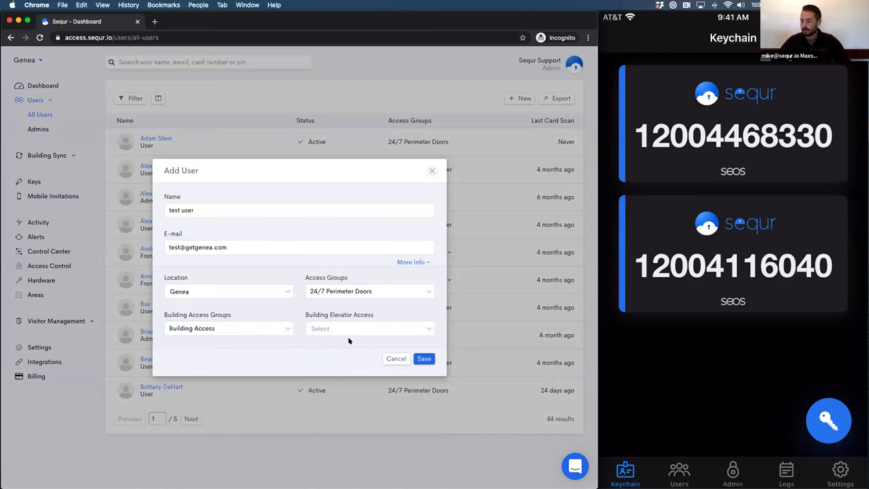
click(419, 357)
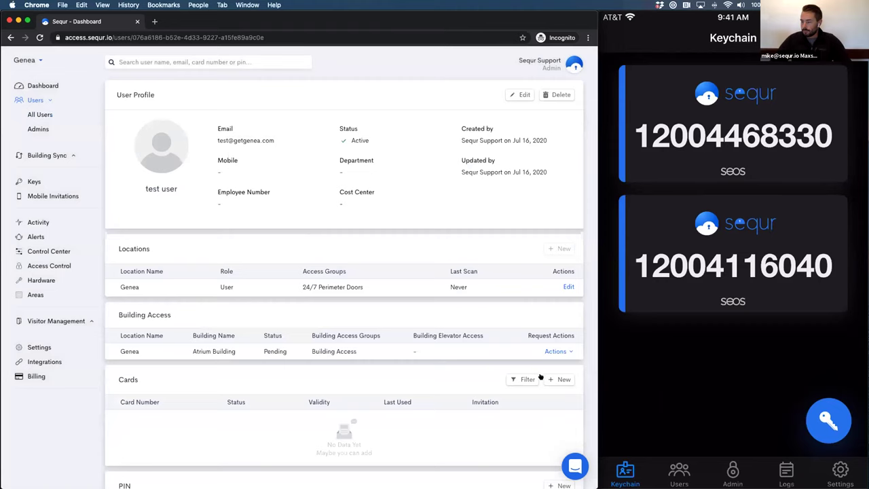
click(560, 379)
Save the keycard number for test user and show pending sync requests
click(276, 267)
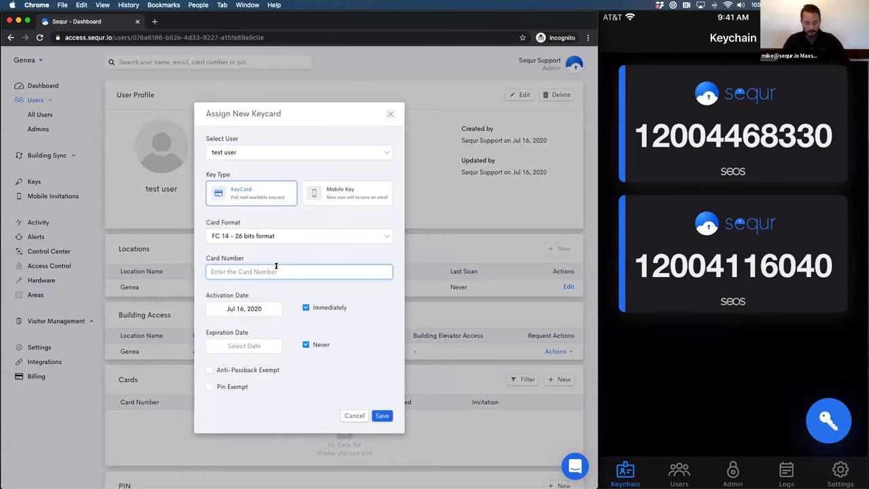
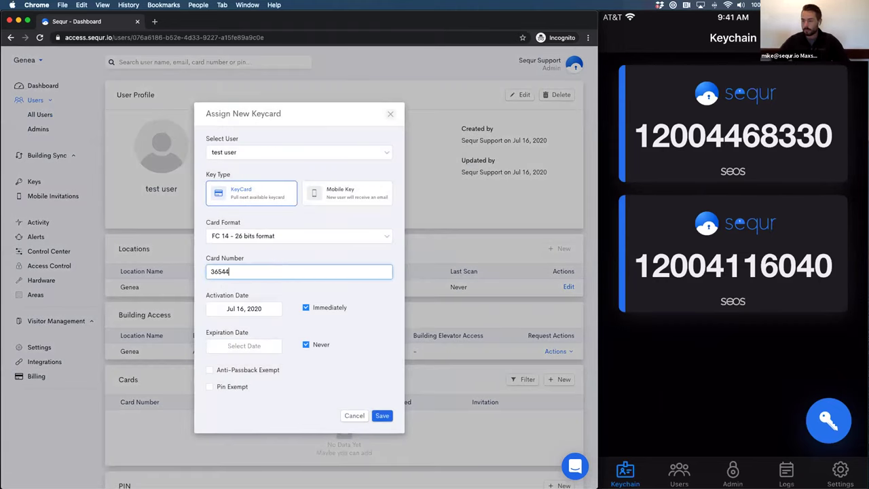
click(382, 416)
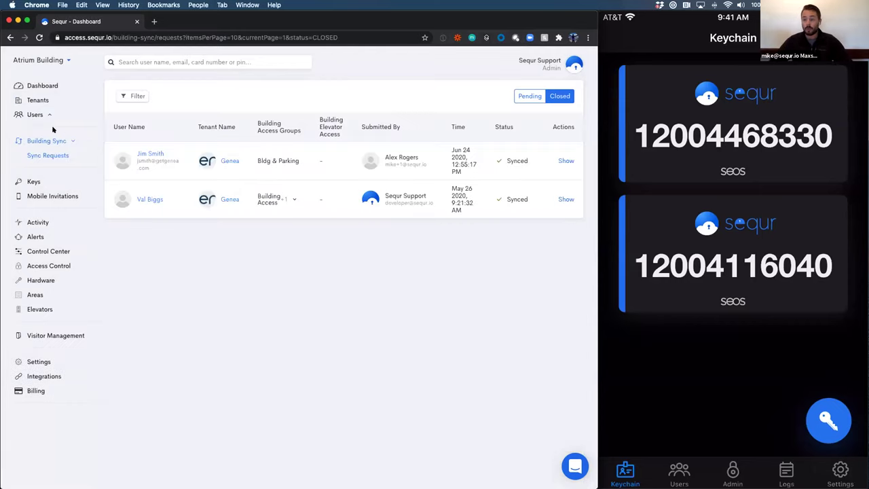
click(530, 96)
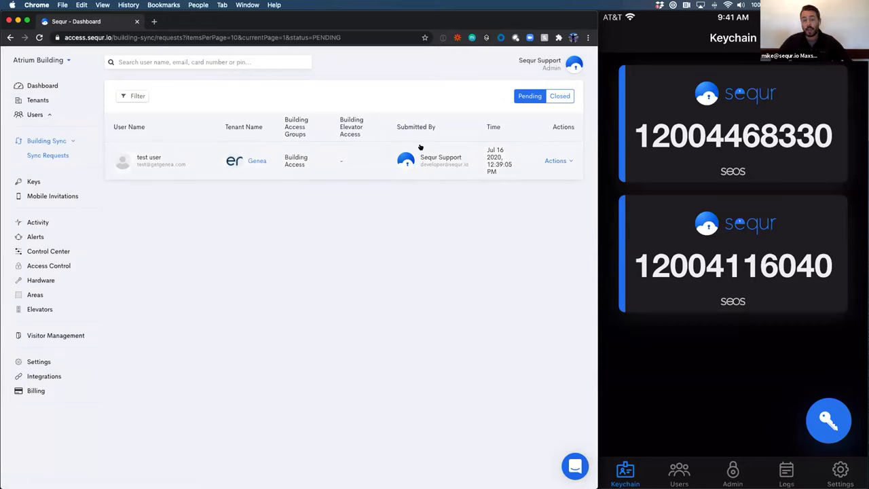
Approve test user's Building Access sync request, then view the building's Access Logs
click(556, 161)
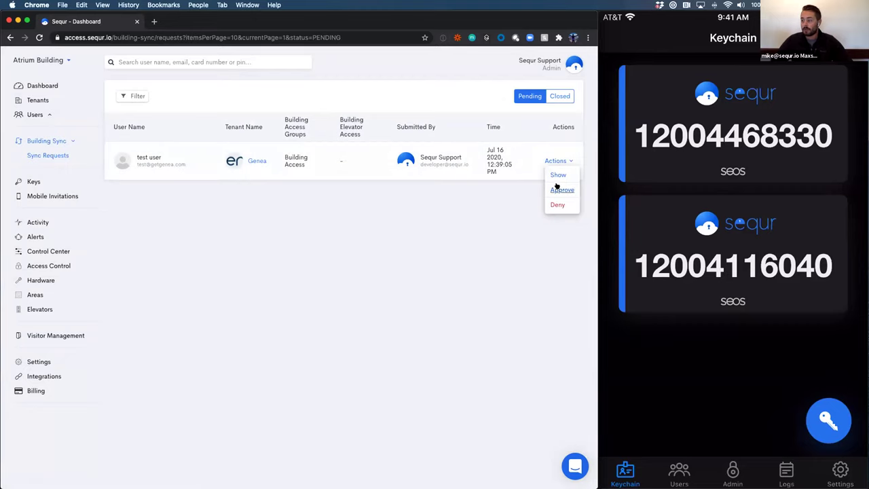
click(562, 190)
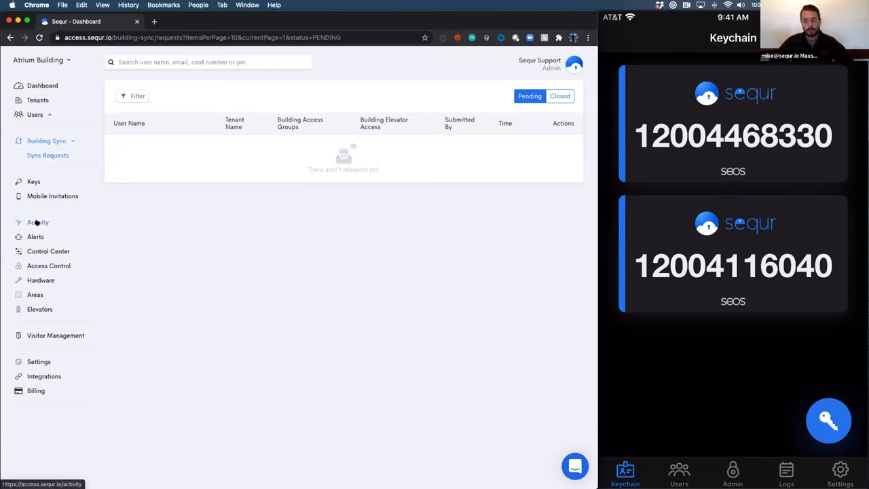
click(37, 222)
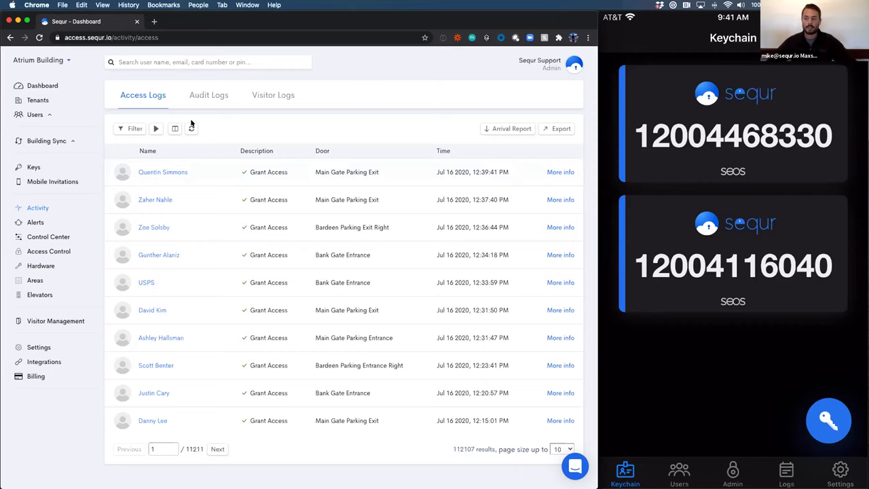
Review the Audit Logs, return to Access Logs, and bring up its filter options
click(204, 100)
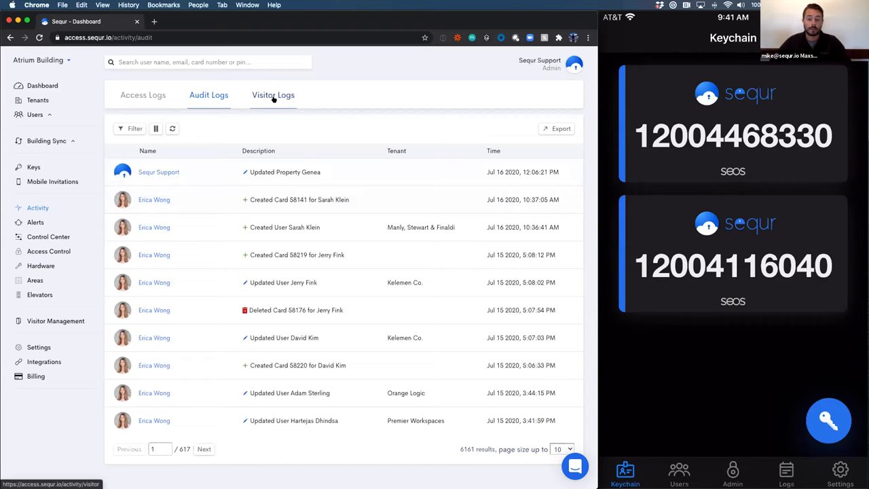
click(150, 94)
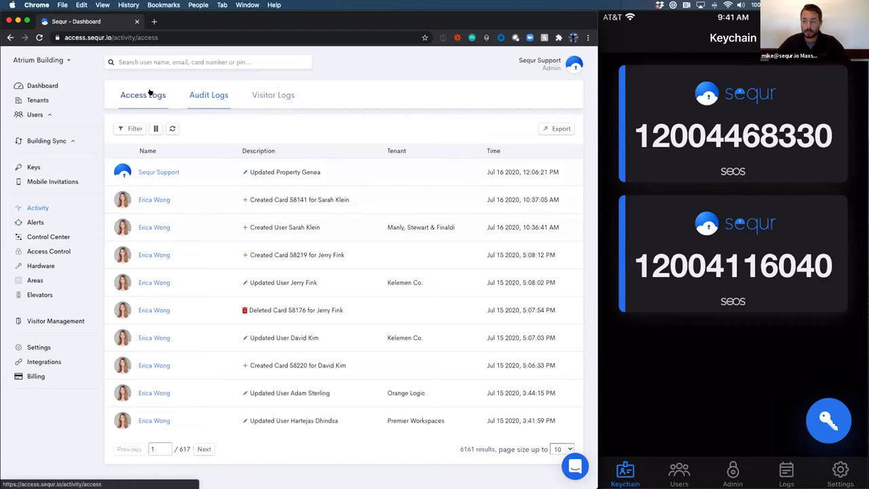
click(125, 128)
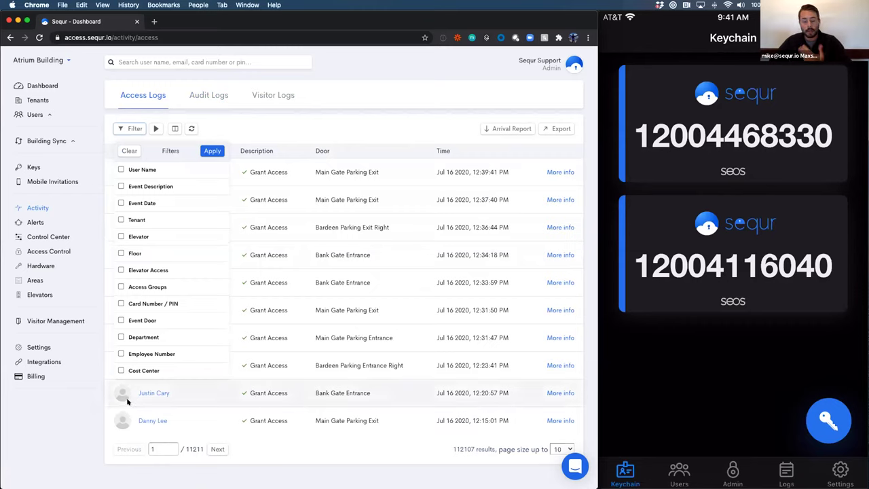
Add an Event Door filter matching 'gym'
click(120, 220)
click(121, 220)
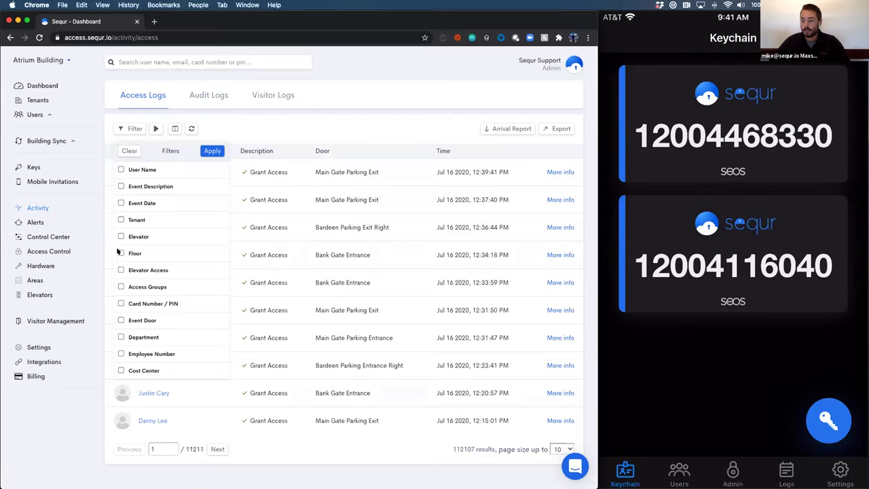
click(121, 320)
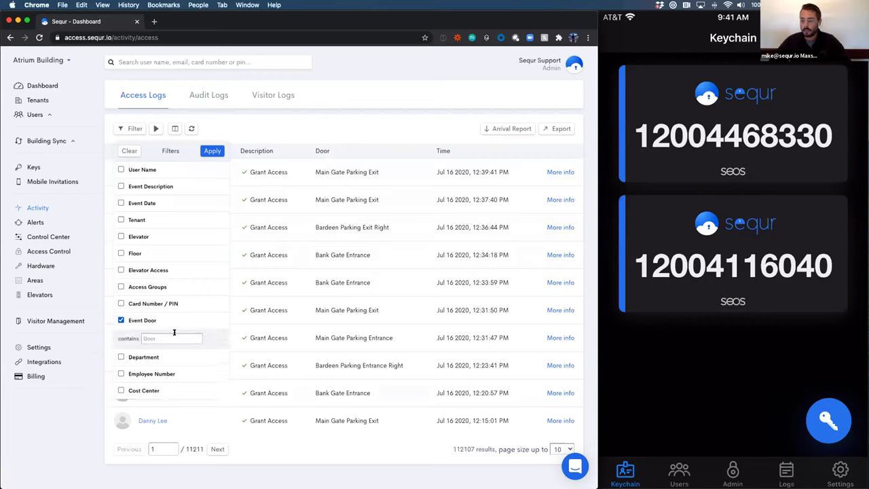
click(174, 338)
text(gy)
click(157, 353)
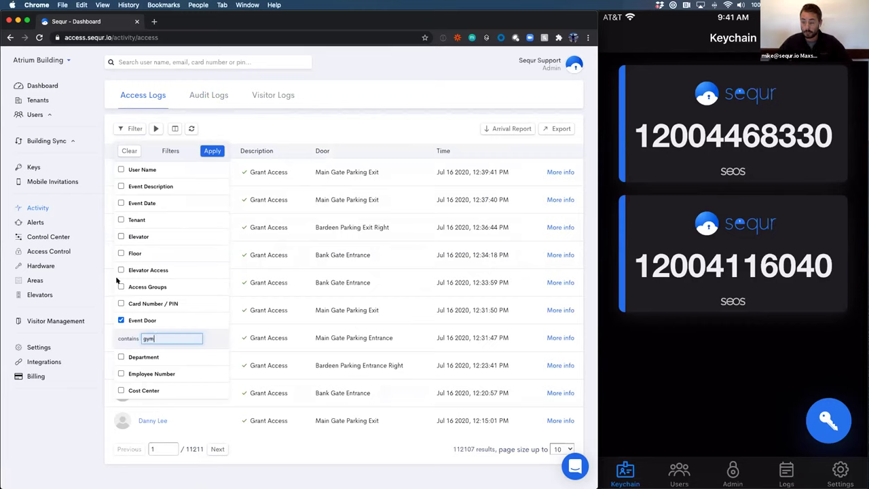
Add an Event Date filter from June 1 to June 30, 2020 and apply both filters
click(141, 204)
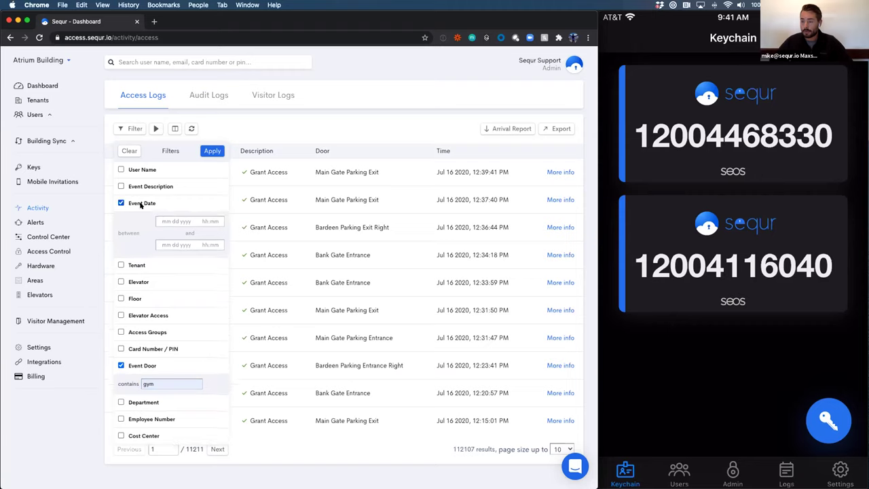
click(172, 221)
click(165, 236)
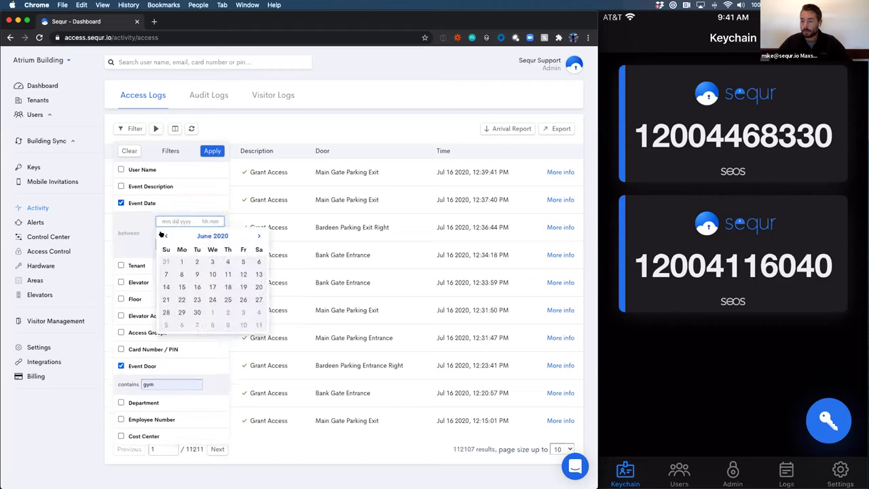
click(182, 261)
click(193, 243)
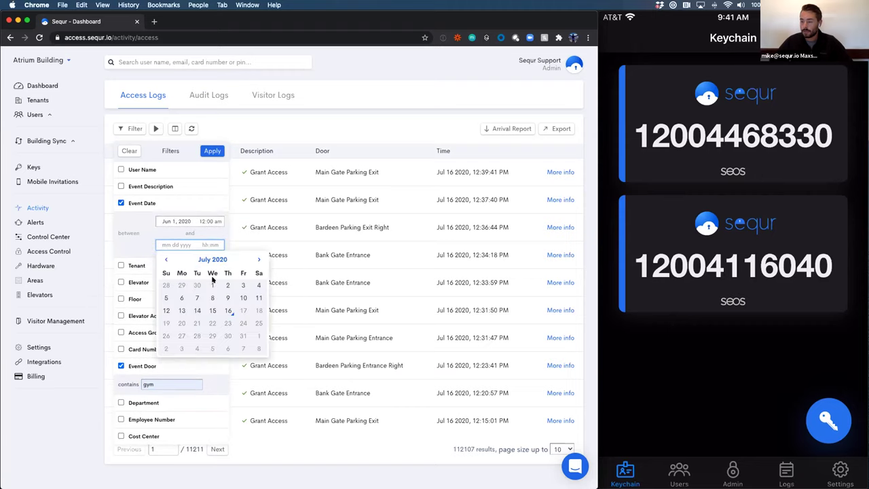
click(197, 285)
click(217, 150)
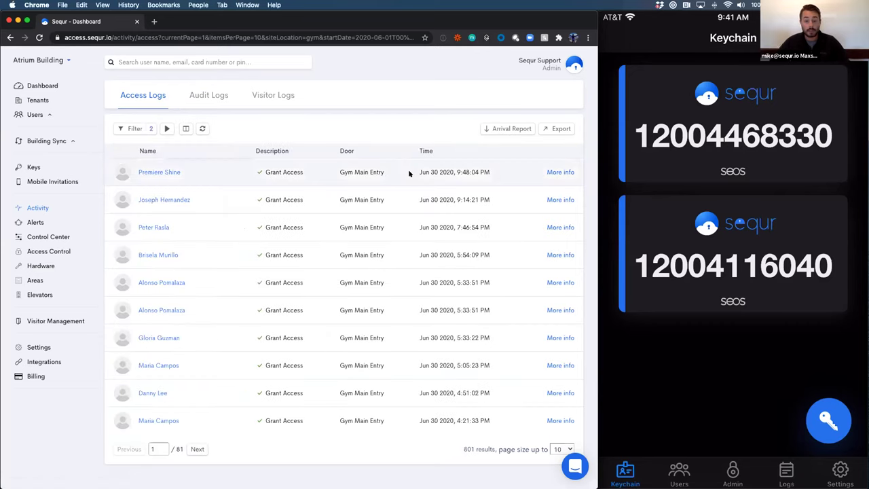
Preview the export settings without exporting, then clear all log filters
click(561, 128)
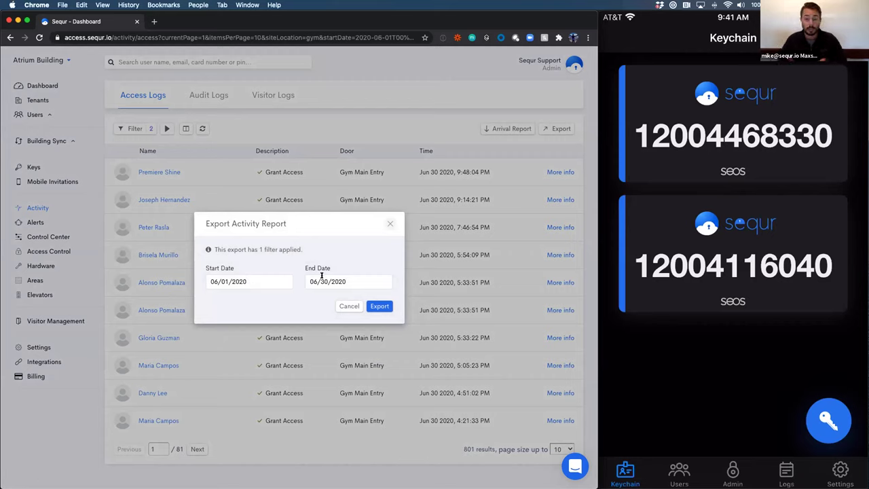
click(389, 224)
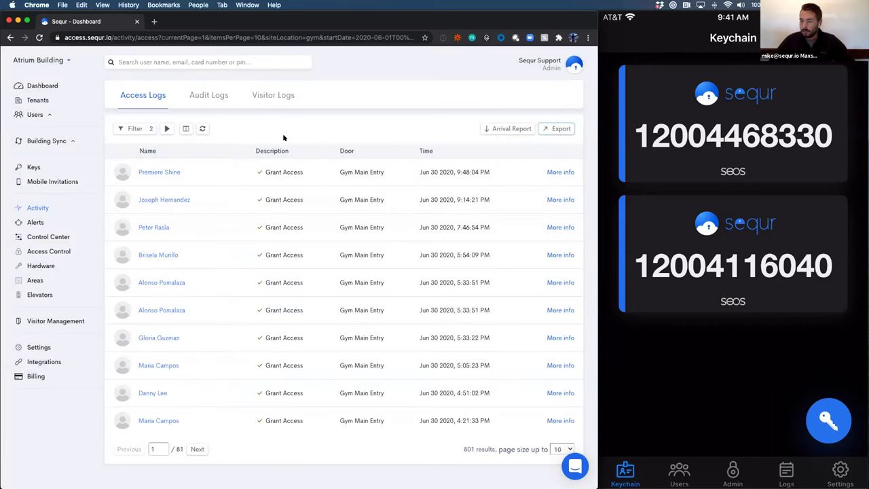
click(133, 130)
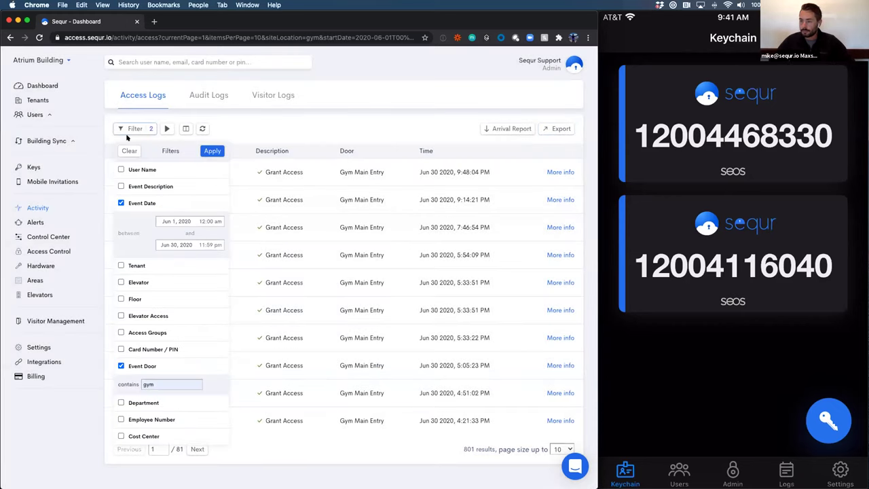
click(122, 149)
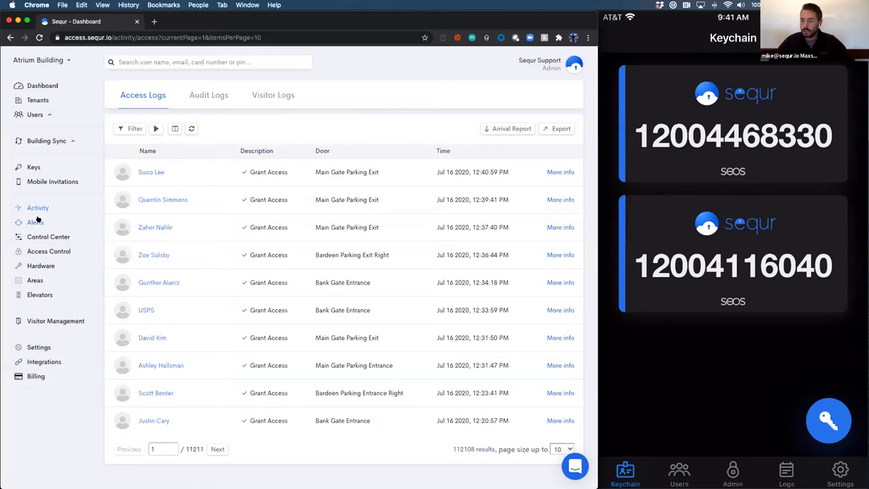
Switch on 'Notify when controller connection goes down' in the Alerts settings
click(35, 221)
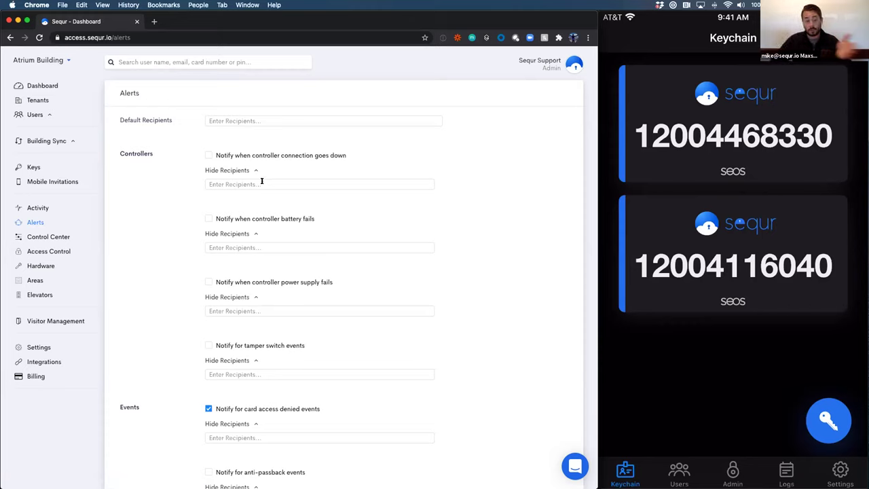
click(206, 157)
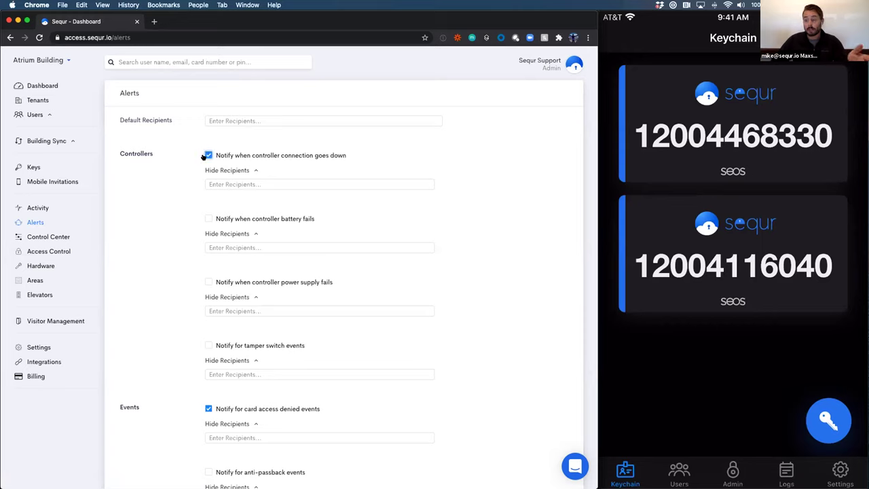
Enter the engineering team's e-mail address as the controller connection-down alert recipient
click(262, 182)
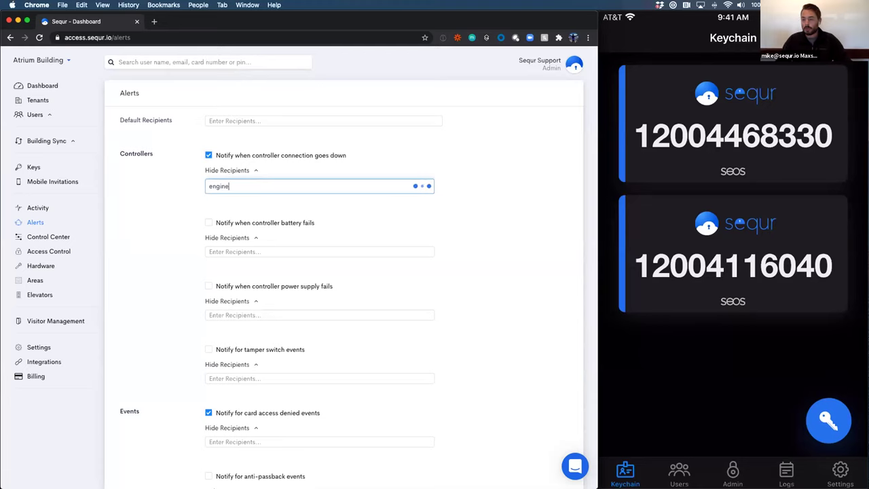
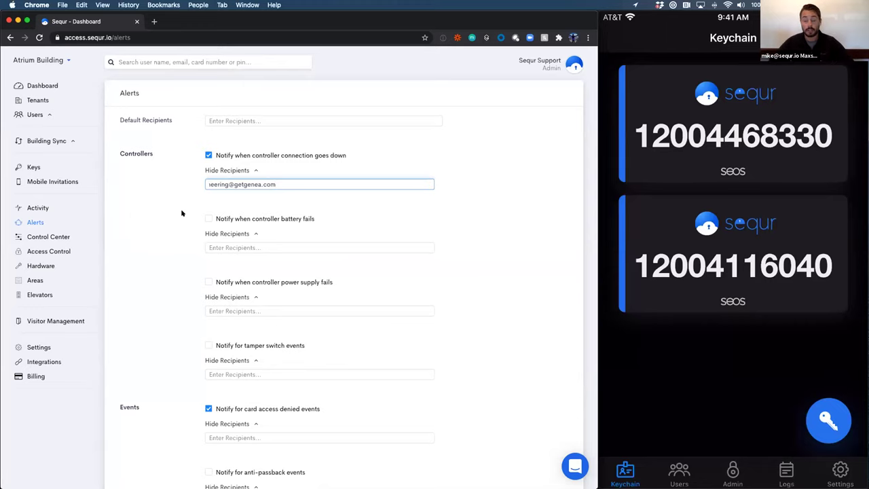
click(176, 272)
scroll(178, 272, down, 5)
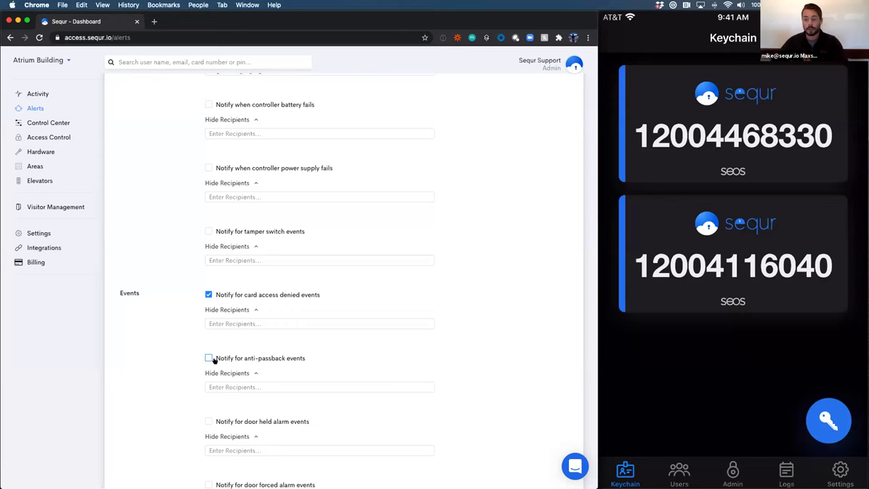
Open the Control Center door list, then the Access Groups list under Access Control
scroll(93, 123, up, 2)
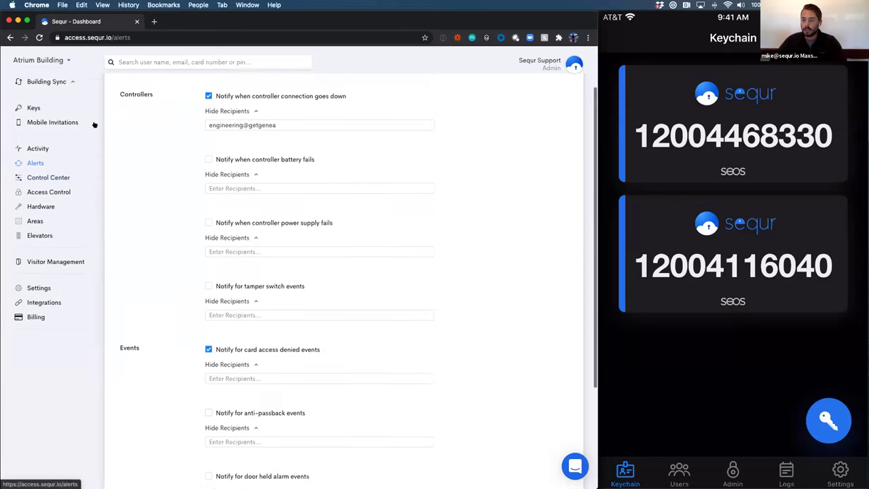
scroll(94, 124, up, 2)
click(45, 234)
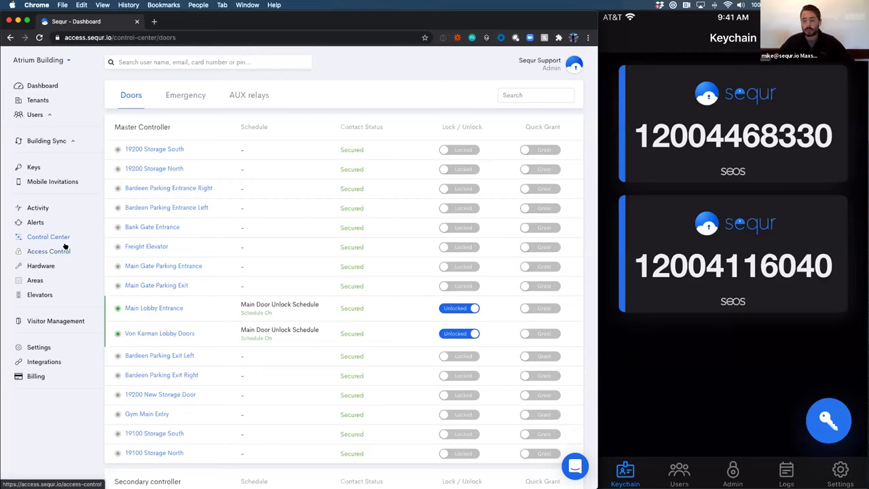
click(43, 252)
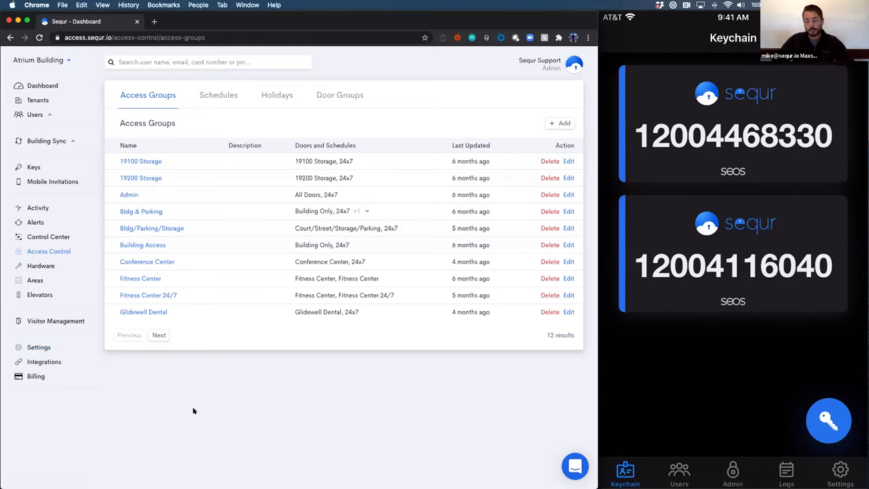
Go to the Integrations page from the sidebar
click(20, 362)
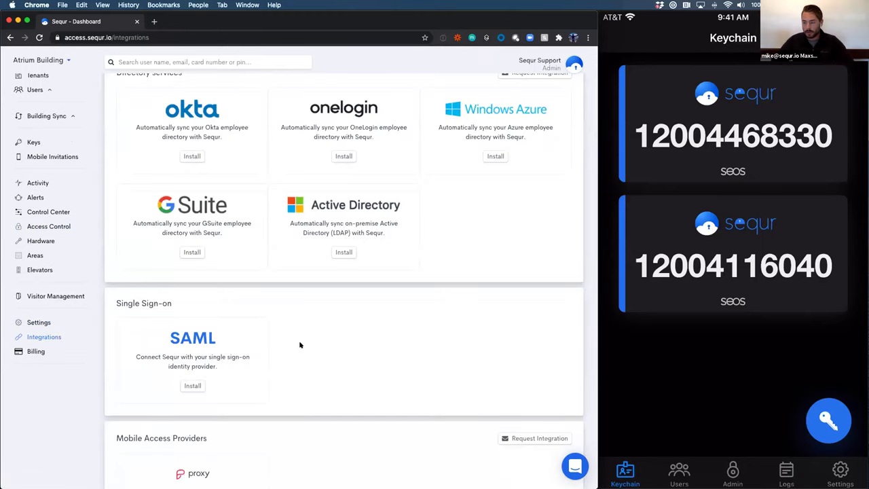
Browse the integration cards, then bring up the Intercom support chat messenger
scroll(300, 345, down, 5)
scroll(300, 345, down, 3)
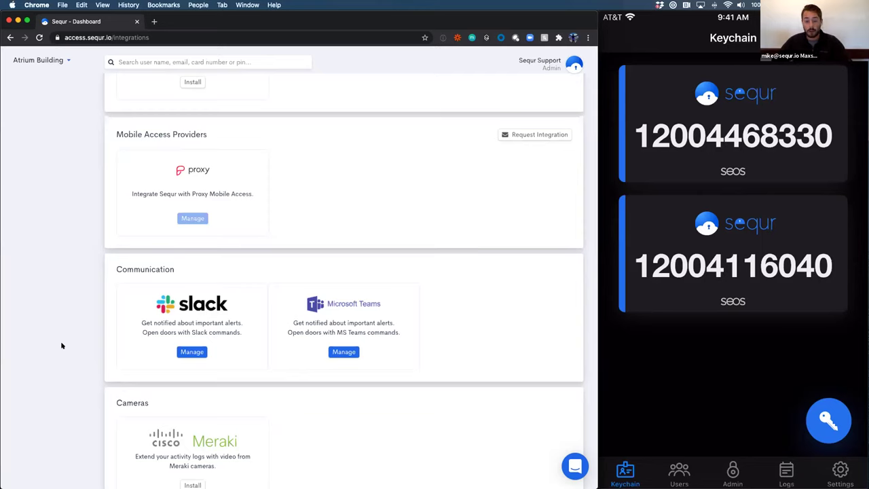
scroll(61, 345, down, 1)
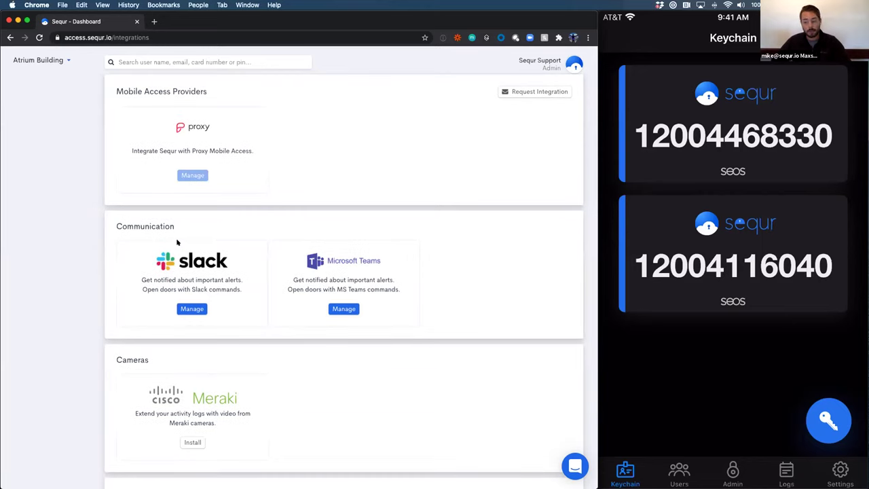
scroll(182, 215, up, 8)
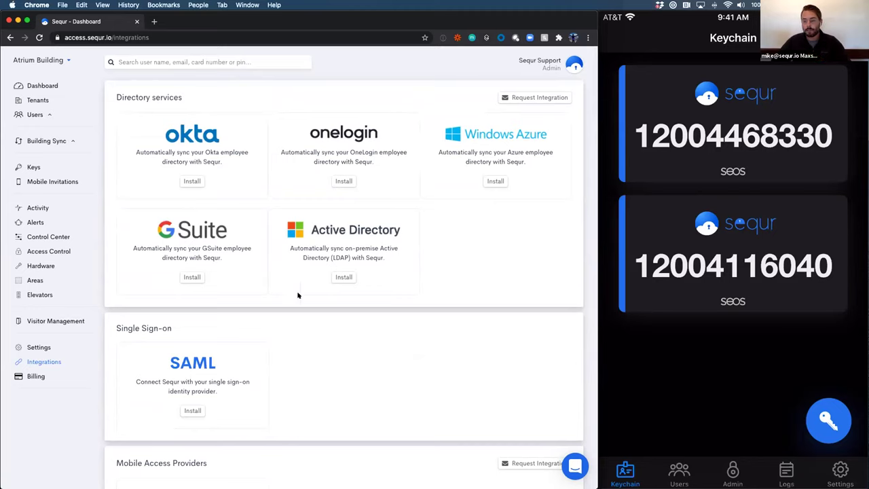
click(575, 466)
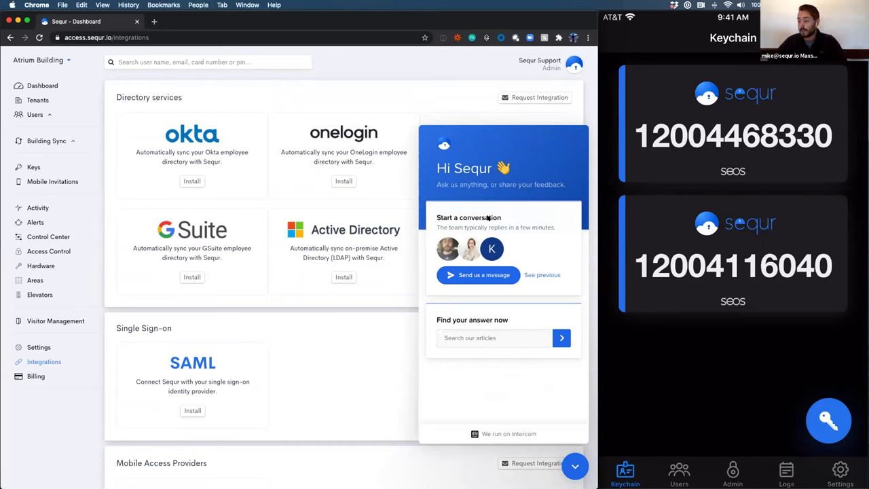
Start a support message, return to the messenger home, and close the chat
click(481, 275)
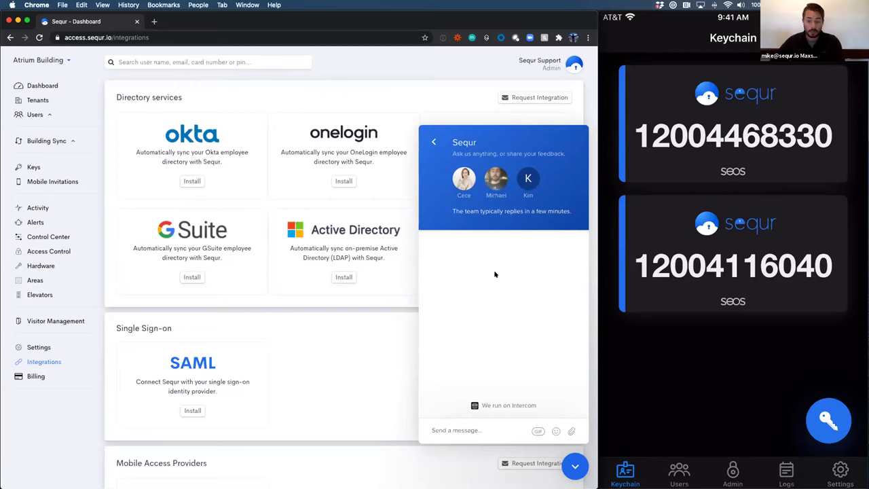
click(434, 142)
click(573, 464)
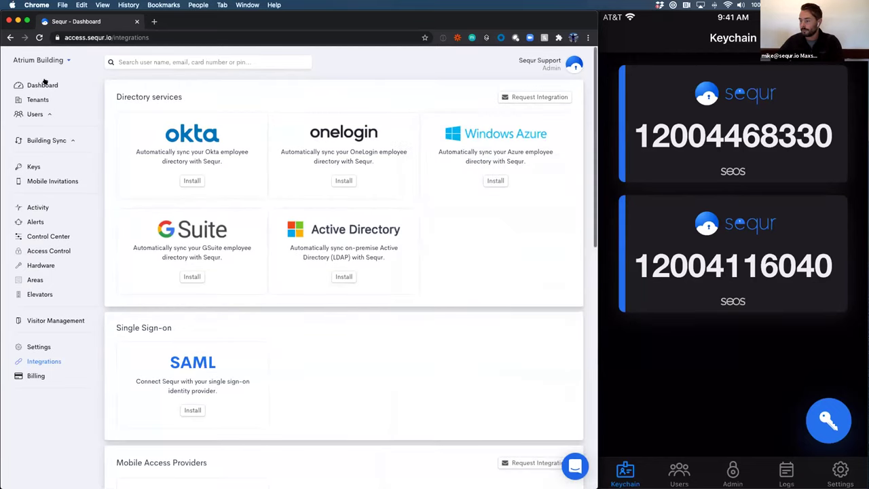
Go to the building Dashboard, then open the Activity access logs
click(36, 82)
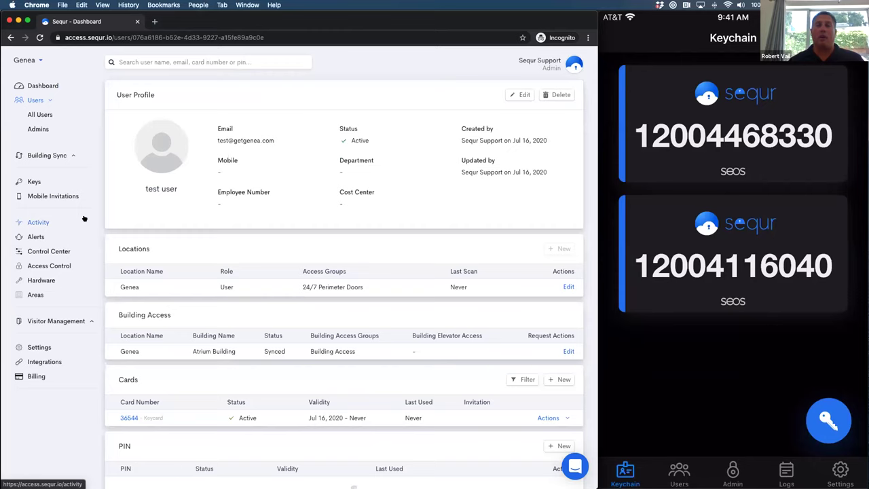
click(84, 218)
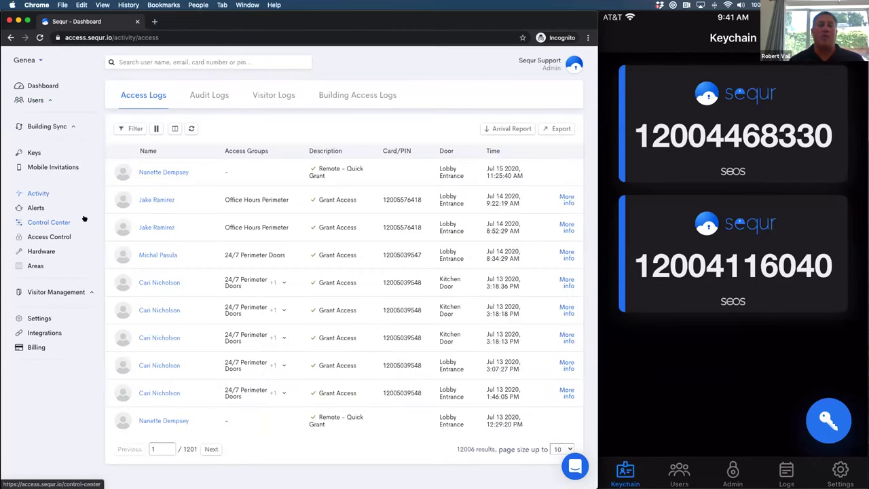
Tick Camera in the Access Logs column chooser and close the list
click(174, 129)
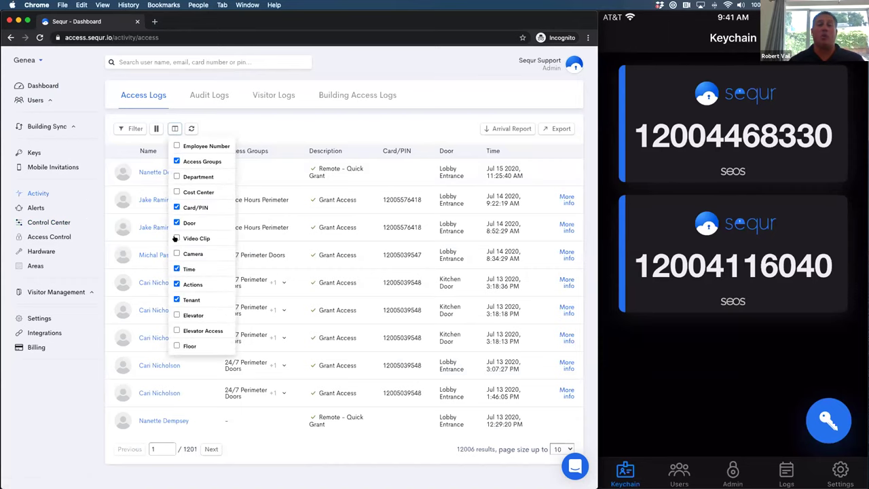
click(176, 255)
click(174, 128)
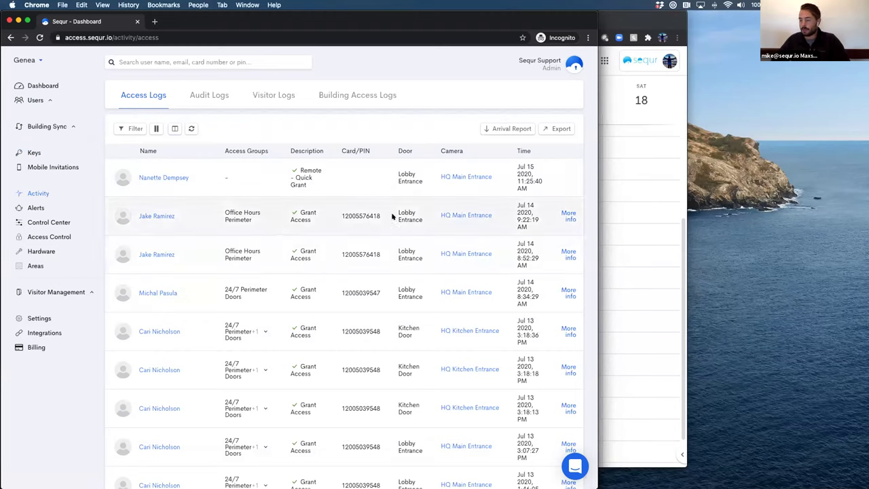
Follow the HQ Main Entrance camera link and submit the saved account e-mail
click(473, 213)
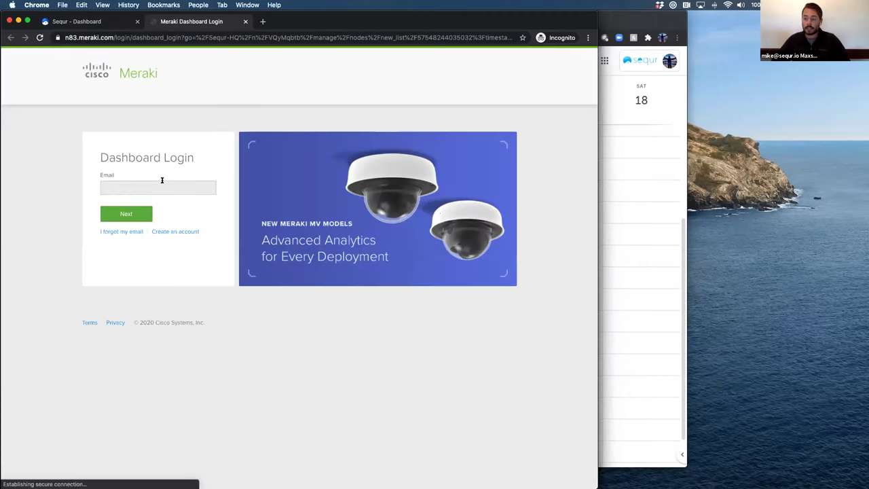
click(162, 180)
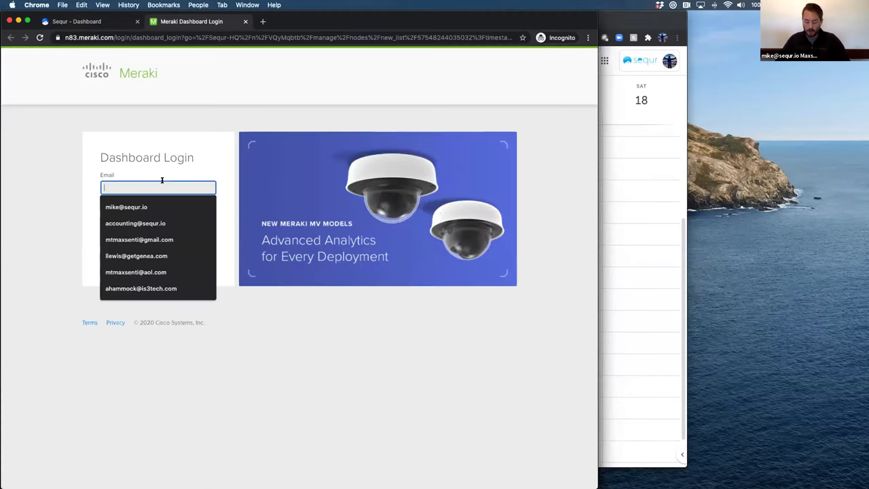
click(164, 202)
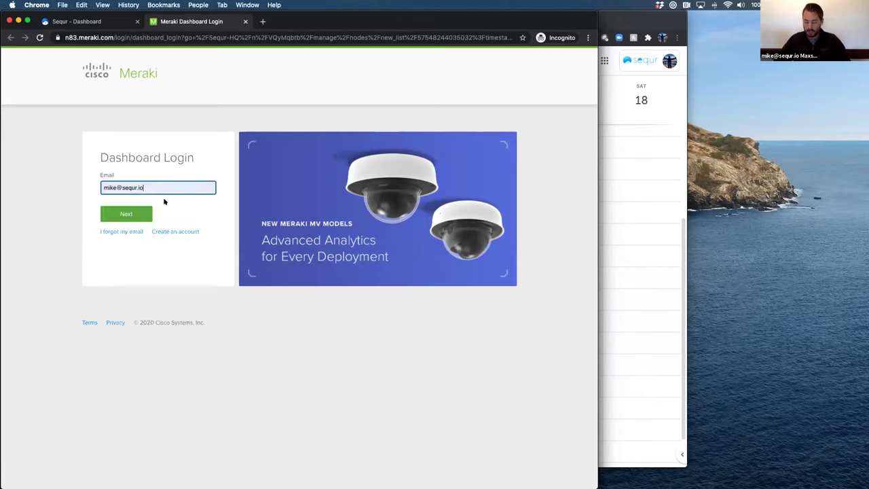
key(Return)
Copy the Meraki password from 1Password, paste it, and log in
key(super+alt+backslash)
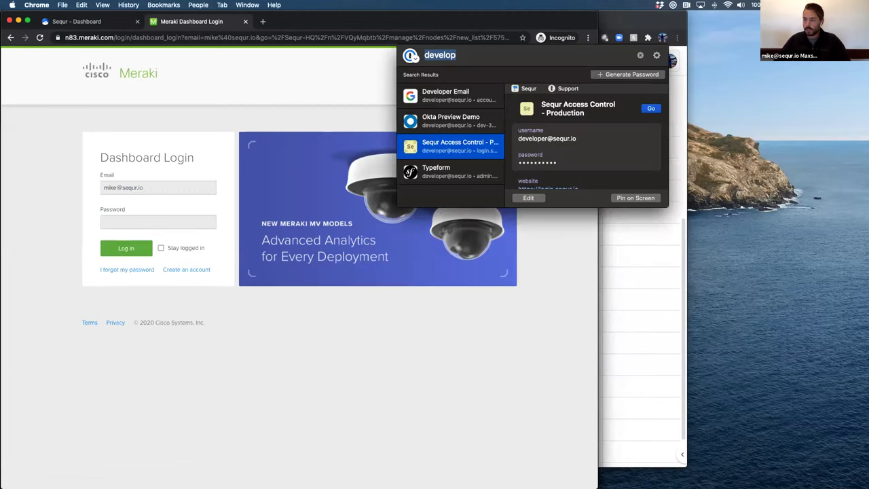
text(meraki)
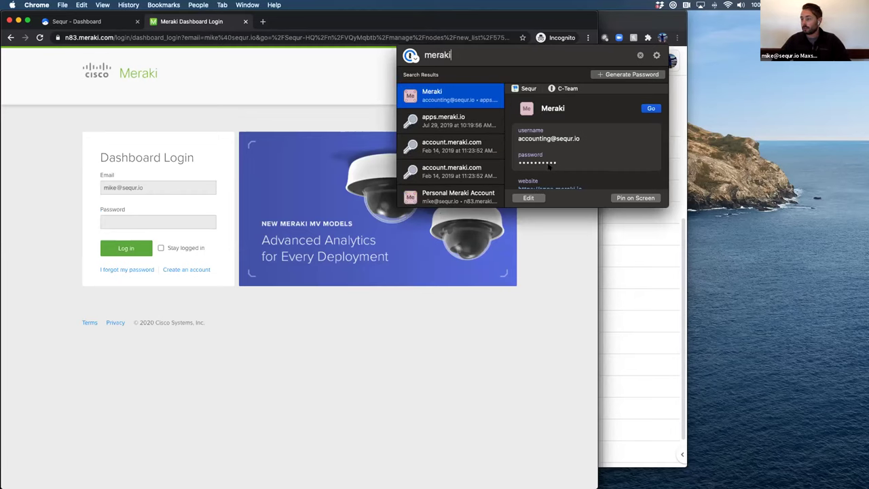
key(Down)
key(Down)
key(Down)
key(Down)
key(super+c)
key(Escape)
click(109, 222)
key(super+v)
click(121, 241)
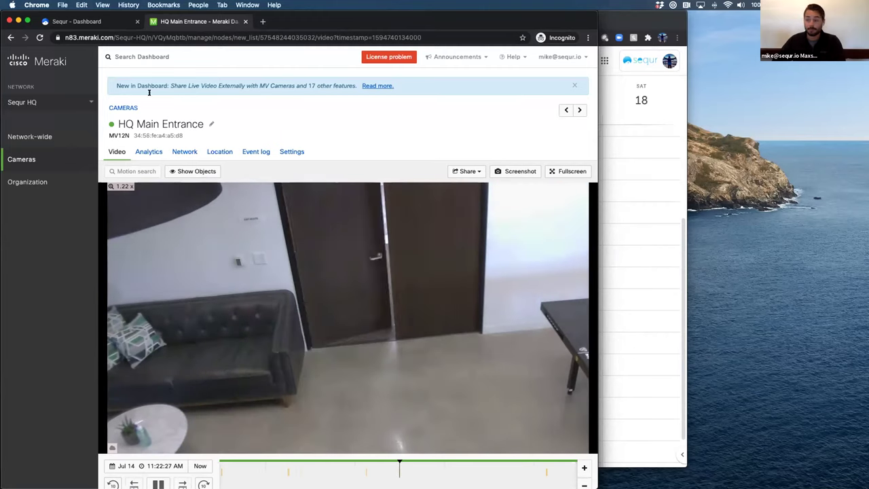
Switch back to the Sequr - Dashboard tab showing the access logs
click(110, 21)
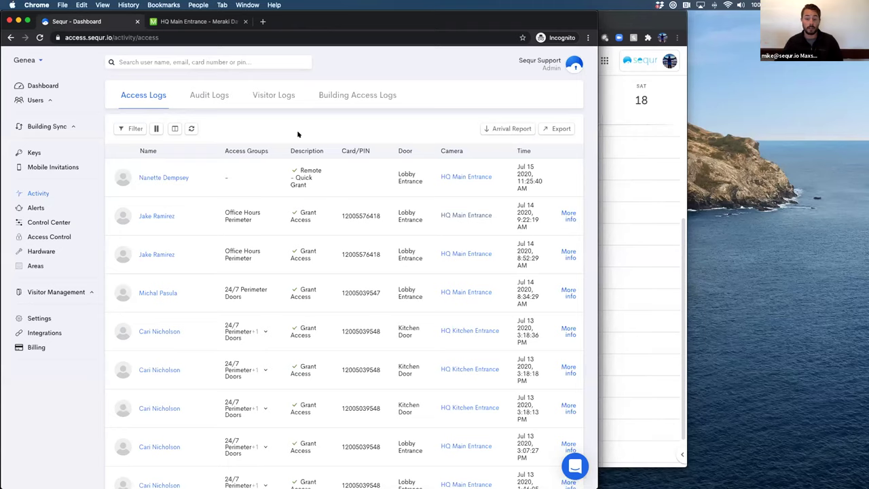
Close the HQ Main Entrance Meraki tab and show the Dashboard analytics overview
click(246, 21)
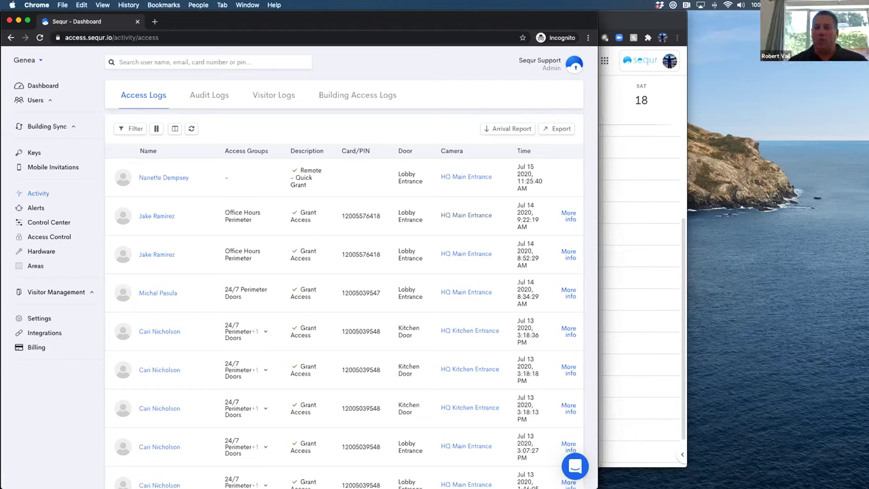
click(32, 86)
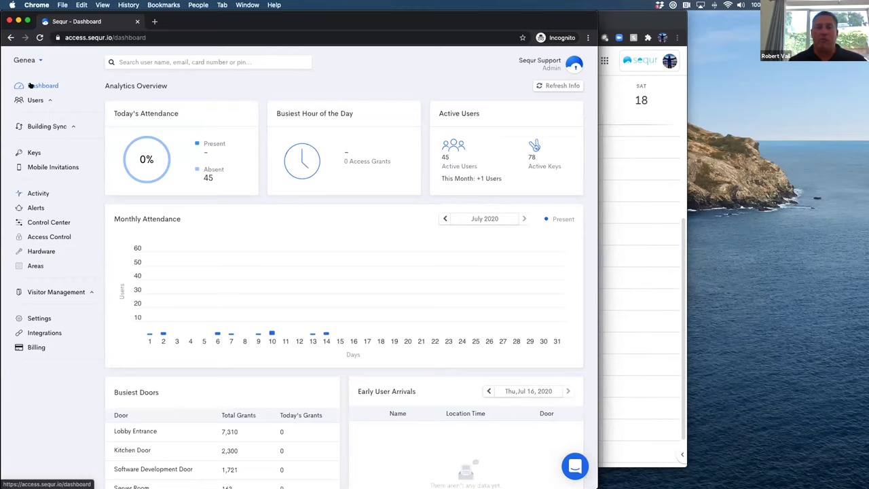